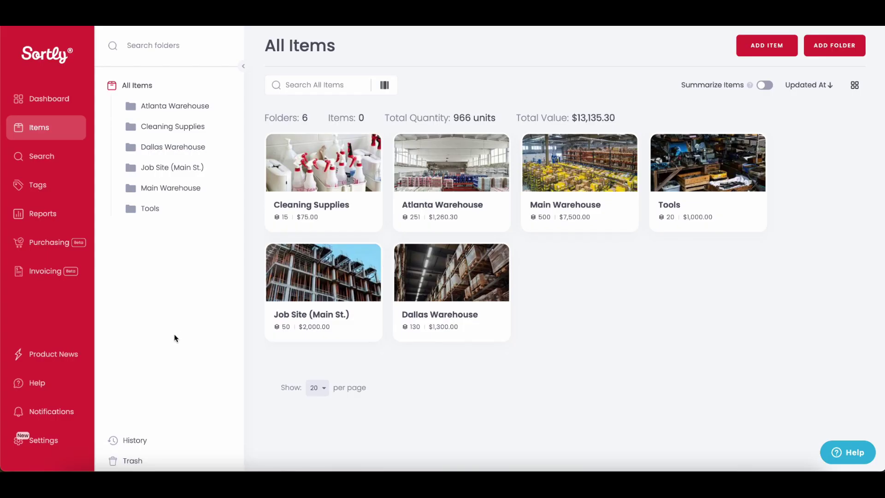
pyautogui.click(75, 441)
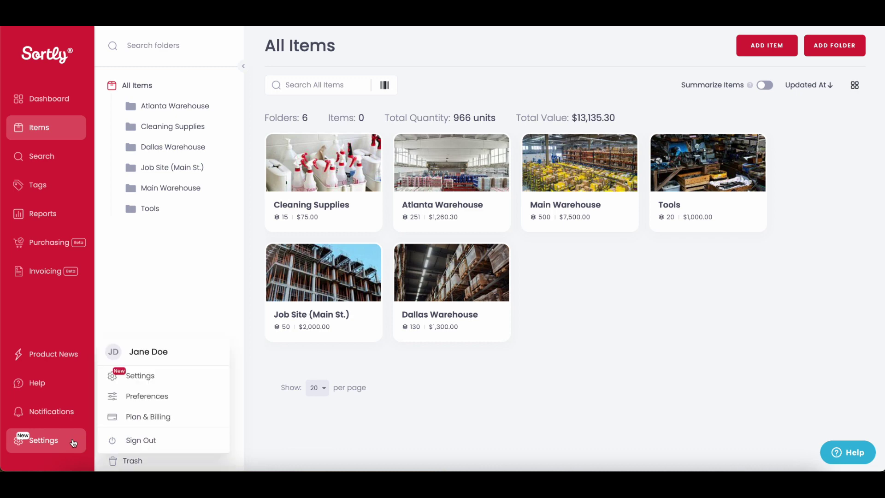
pyautogui.click(171, 382)
pyautogui.moveTo(168, 232)
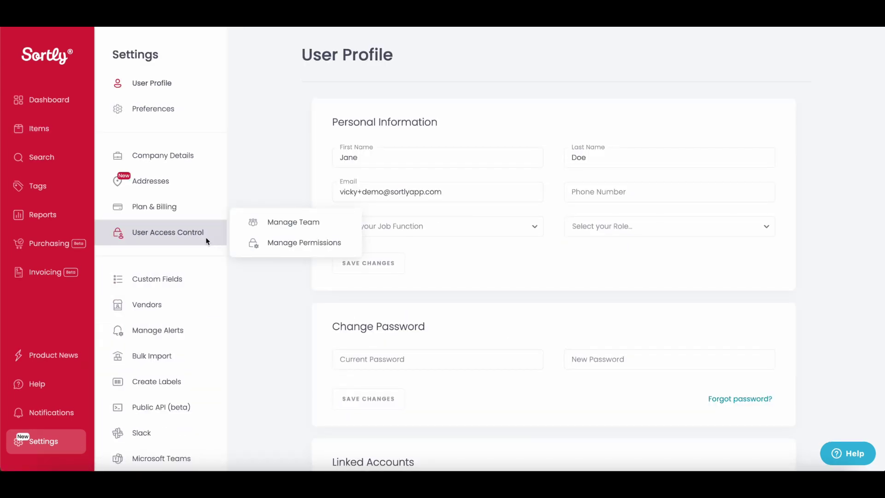
# On Manage Permissions, uncheck Manage Users for the Admin role, then save and confirm
pyautogui.click(241, 248)
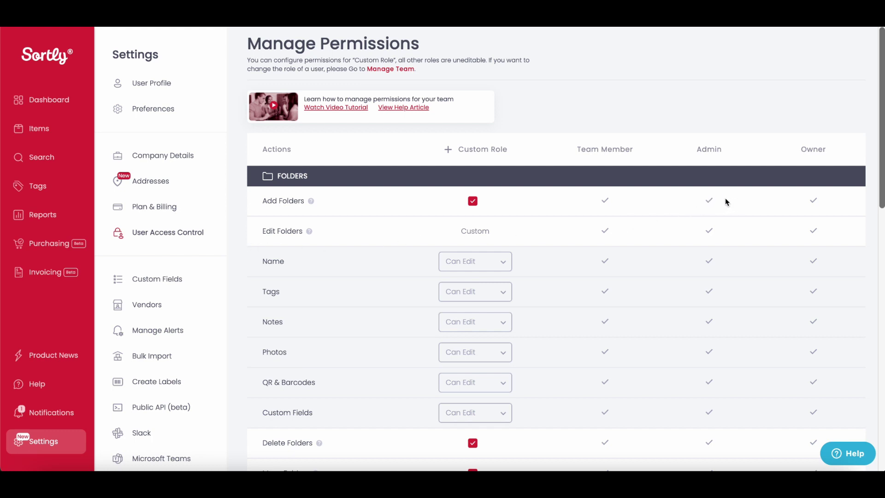
pyautogui.scroll(-1, 725, 201)
pyautogui.scroll(-5, 725, 201)
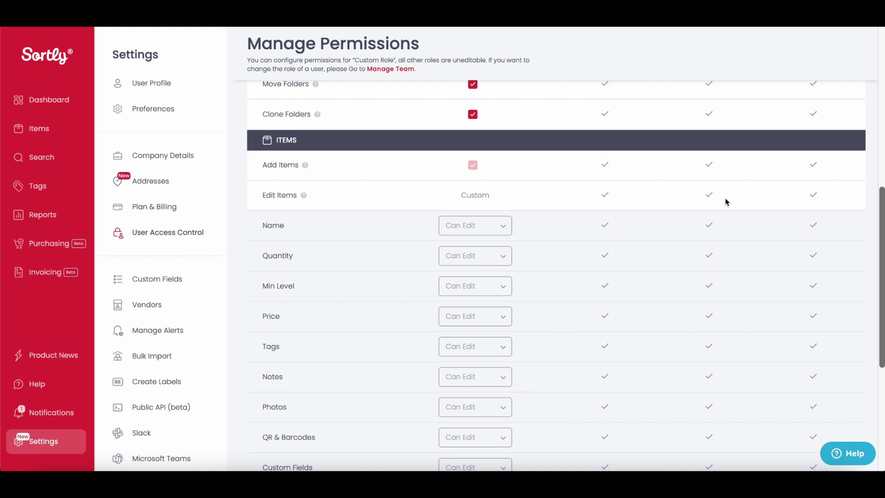
pyautogui.scroll(-4, 725, 201)
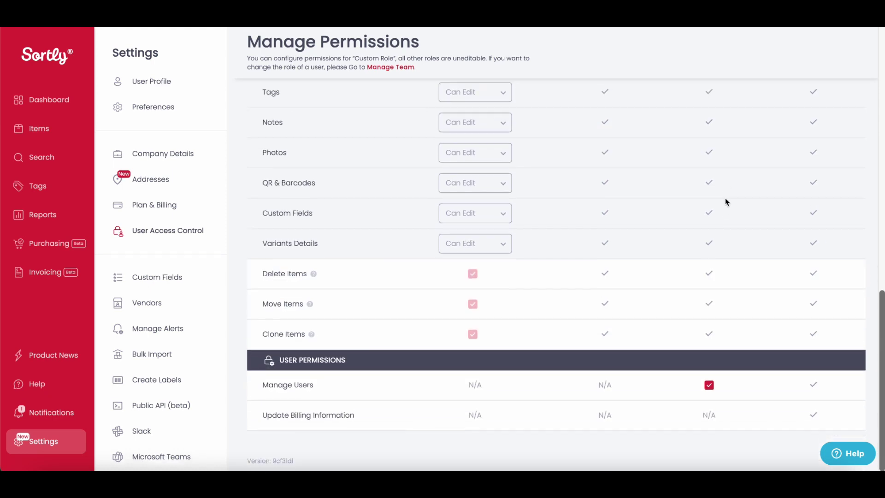
pyautogui.click(709, 387)
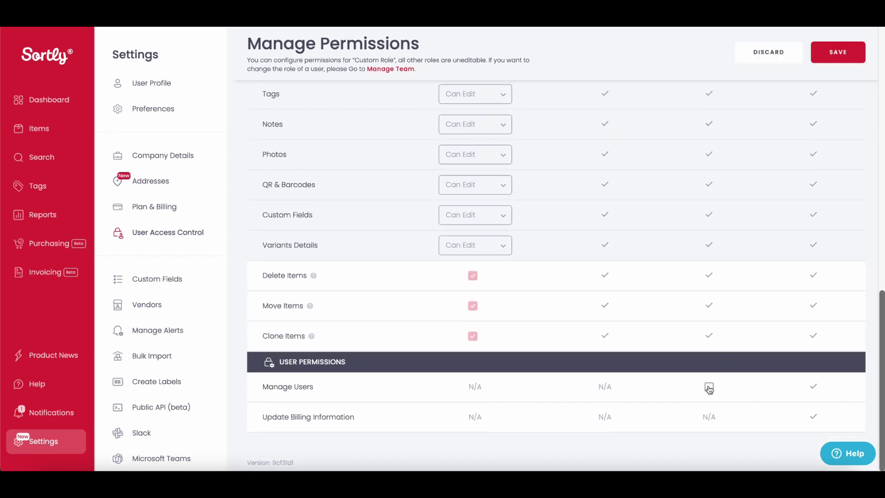
pyautogui.click(855, 57)
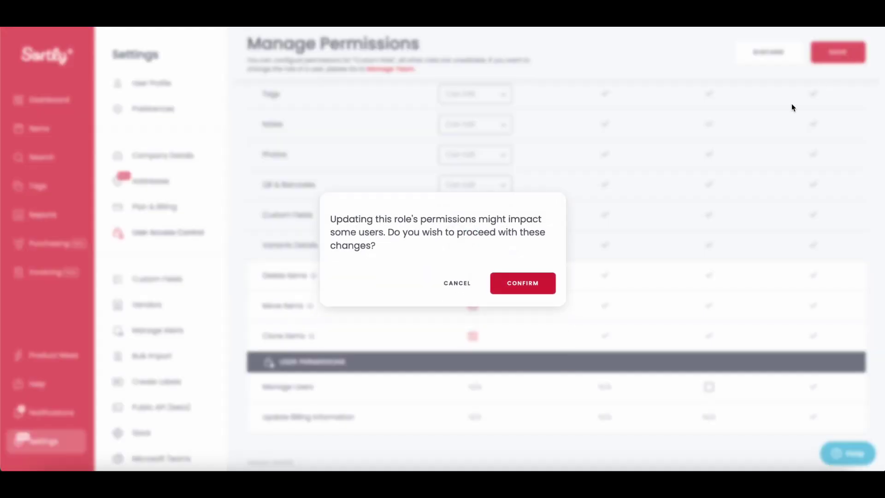
pyautogui.click(549, 289)
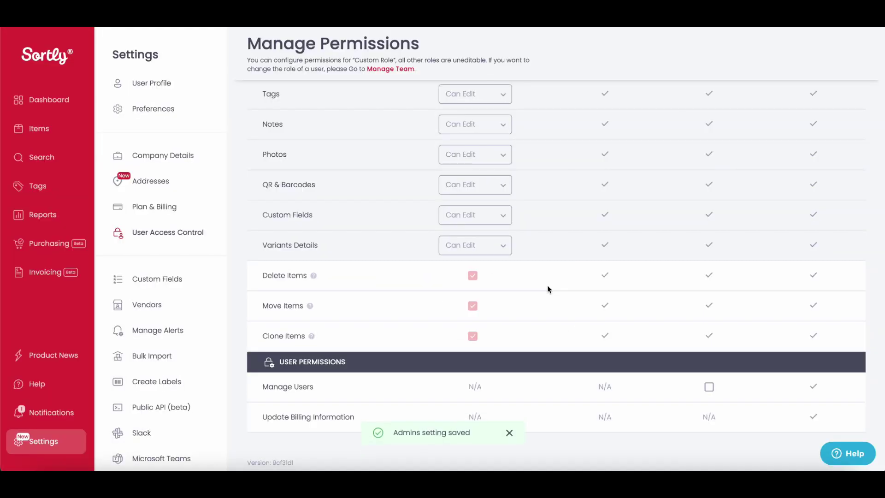
pyautogui.scroll(3, 548, 288)
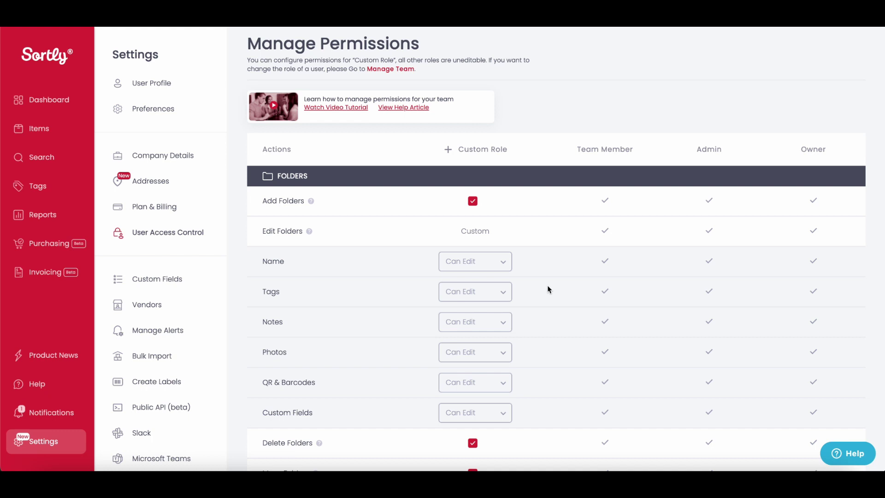
# Select the Custom Role header's existing name to replace it with 'Warehouse Worker'
pyautogui.click(451, 151)
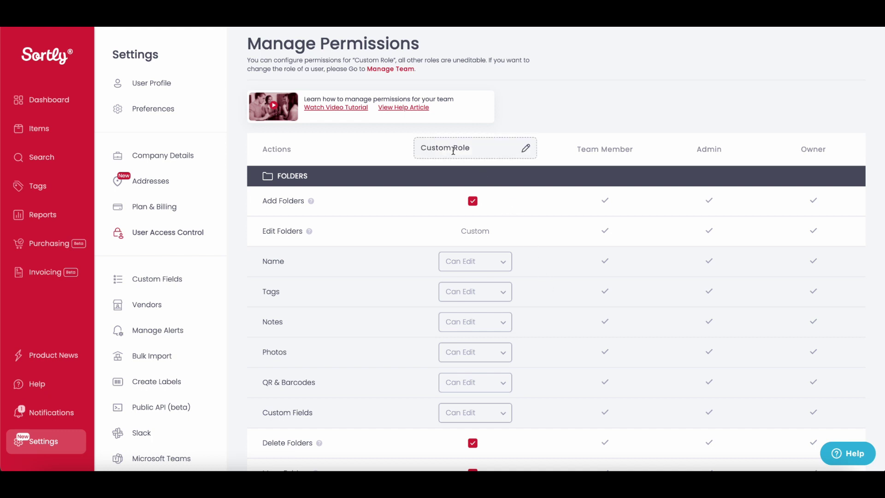
pyautogui.hotkey('ctrl', 'a')
pyautogui.write('Ware')
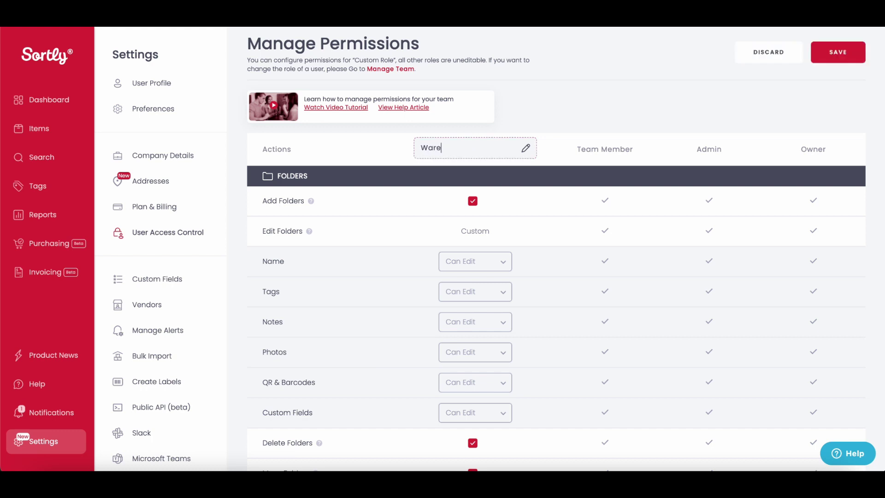
pyautogui.write('house Worke')
pyautogui.write('r')
pyautogui.scroll(-2, 541, 206)
pyautogui.scroll(-1, 541, 207)
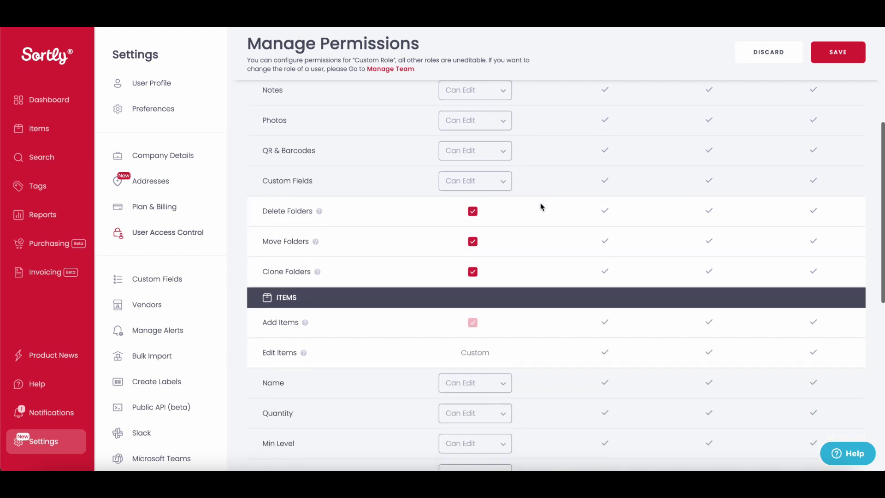
pyautogui.scroll(3, 541, 206)
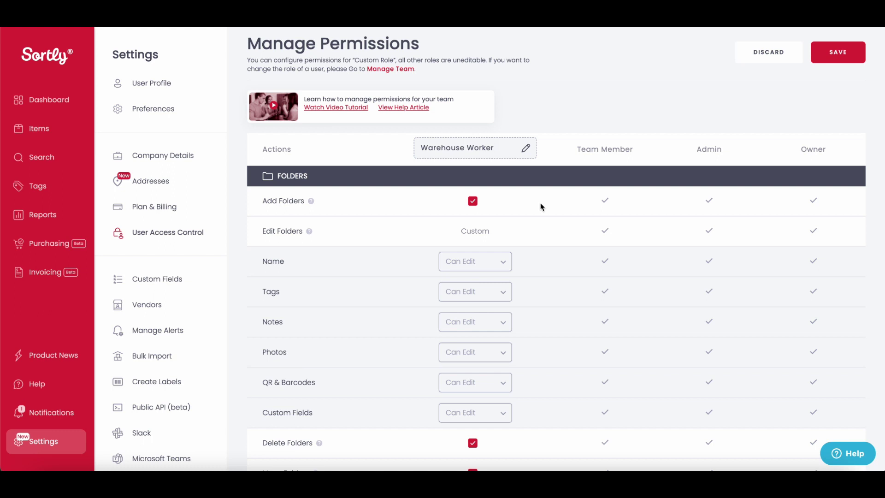
# Remove Add Folders, set folder Name to View Only, then save and confirm
pyautogui.click(474, 204)
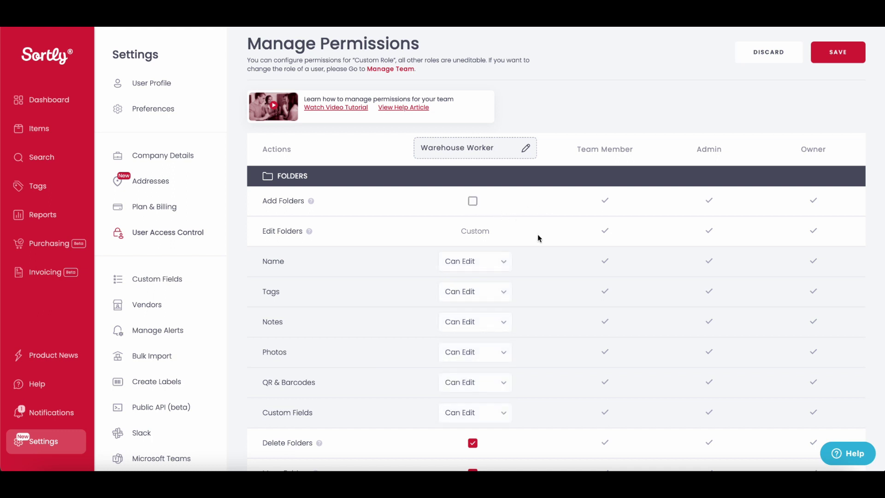
pyautogui.click(505, 264)
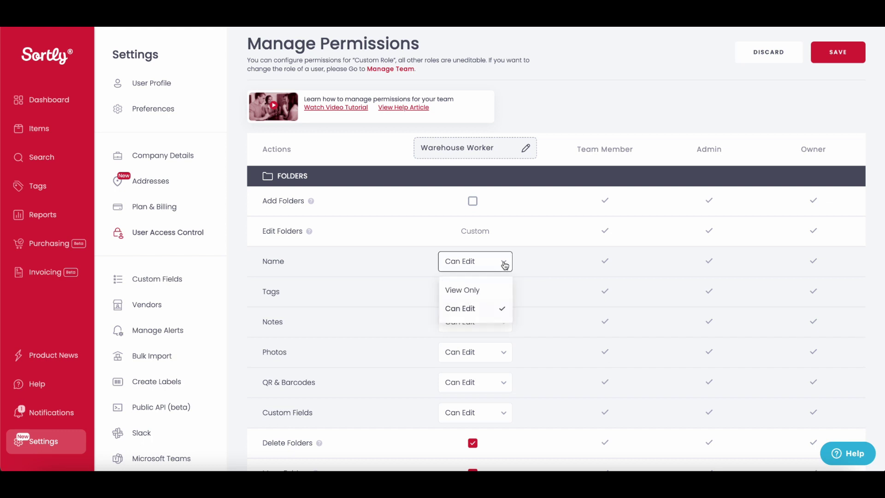
pyautogui.click(504, 290)
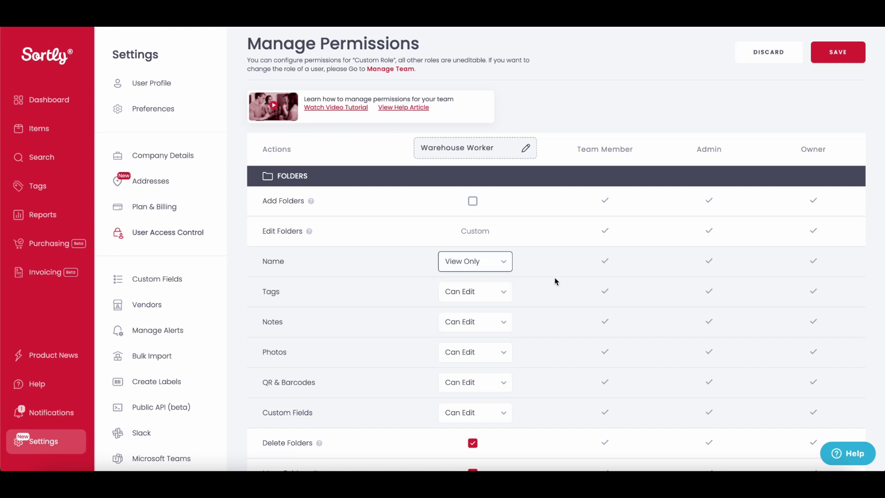
pyautogui.click(845, 57)
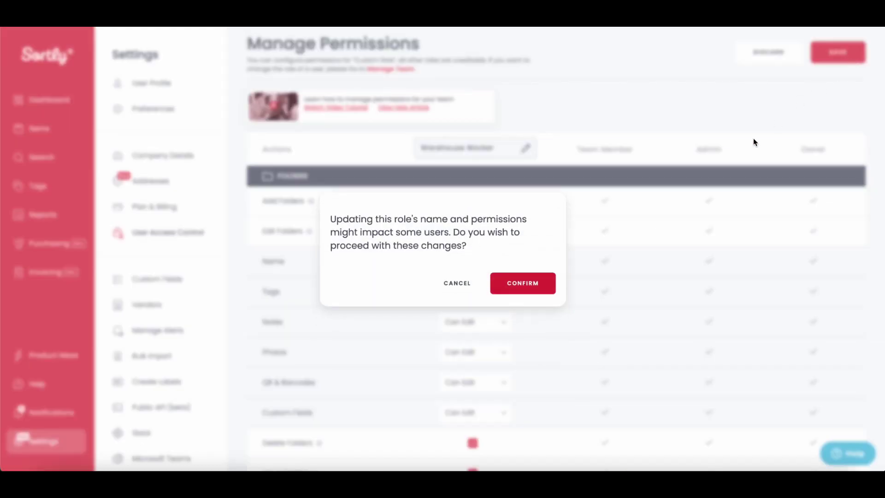
pyautogui.click(550, 285)
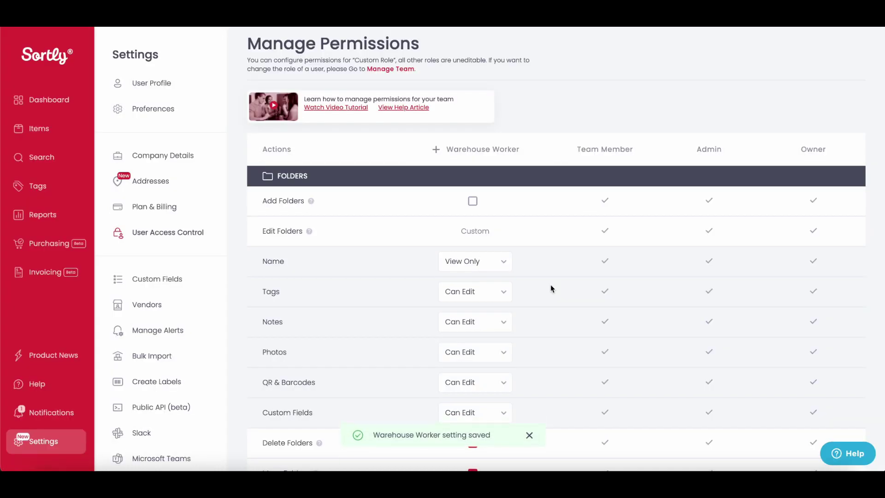
pyautogui.scroll(-1, 551, 288)
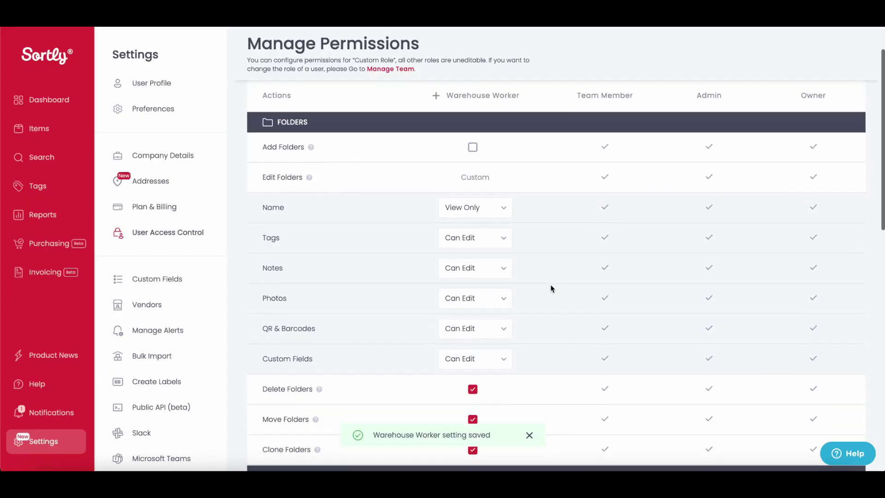
pyautogui.scroll(-2, 551, 289)
pyautogui.scroll(-2, 552, 288)
pyautogui.scroll(-3, 551, 284)
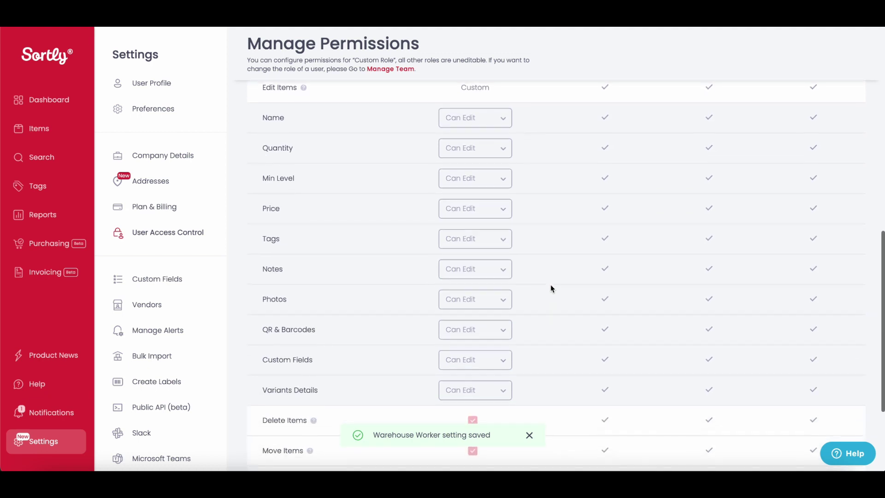
pyautogui.scroll(1, 551, 284)
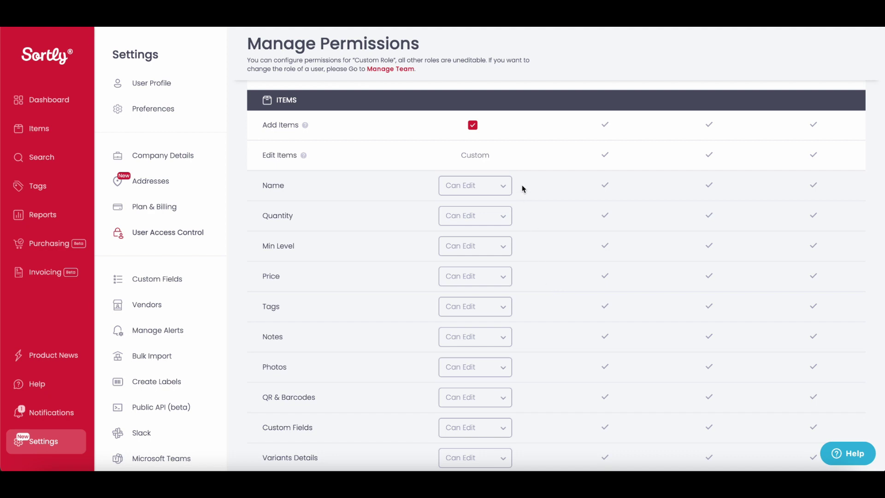
# Uncheck Add Items, set item Price to Hidden, then save and confirm
pyautogui.click(473, 126)
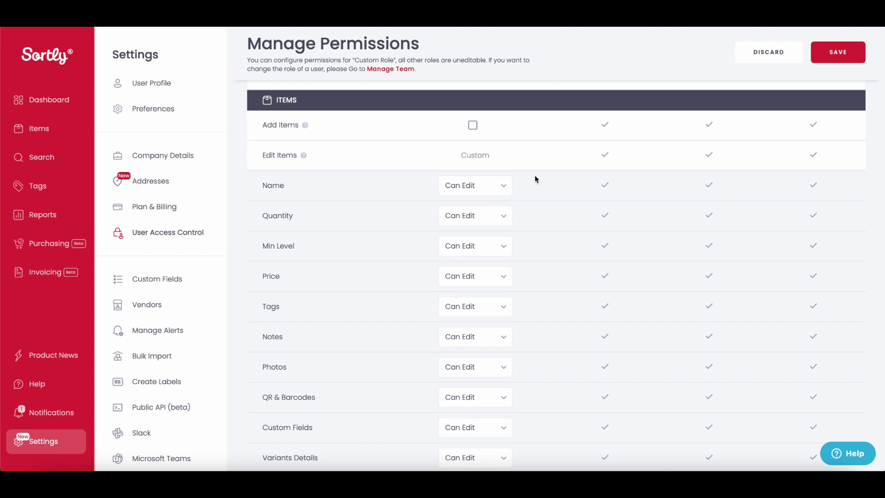
pyautogui.click(505, 281)
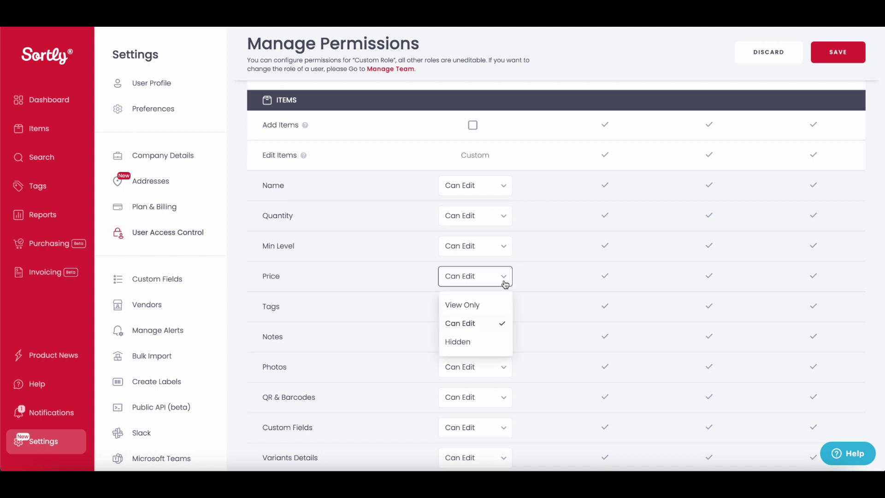
pyautogui.click(489, 342)
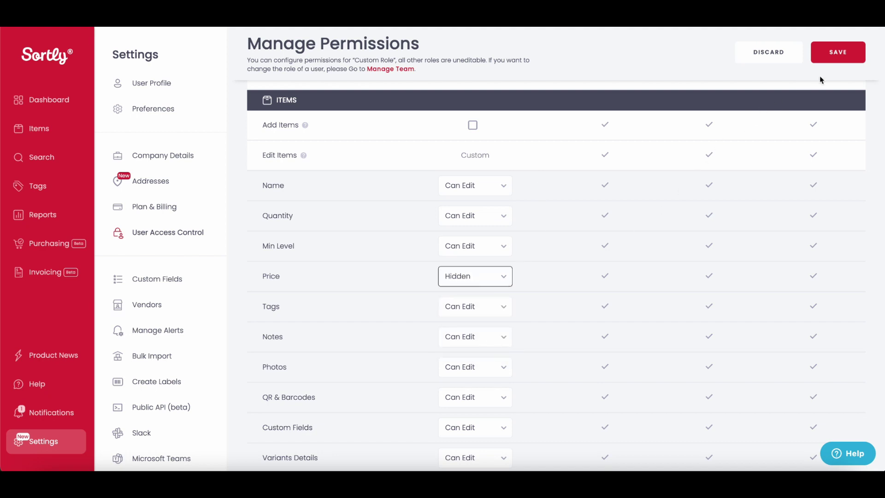
pyautogui.click(840, 59)
pyautogui.click(543, 283)
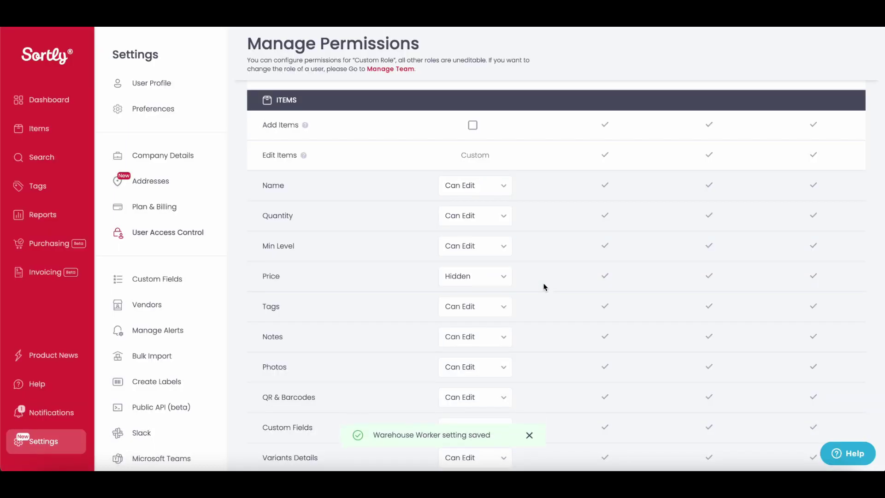
pyautogui.scroll(1, 543, 287)
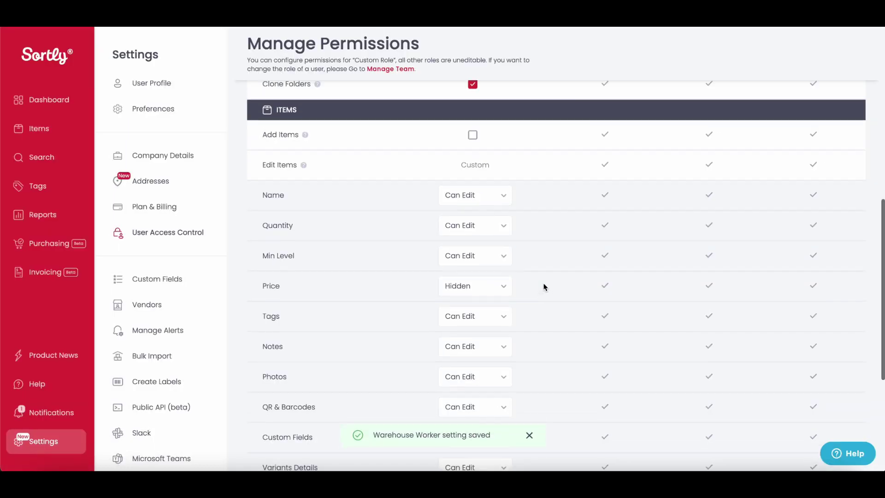
pyautogui.scroll(1, 543, 287)
pyautogui.scroll(2, 544, 287)
pyautogui.scroll(1, 544, 286)
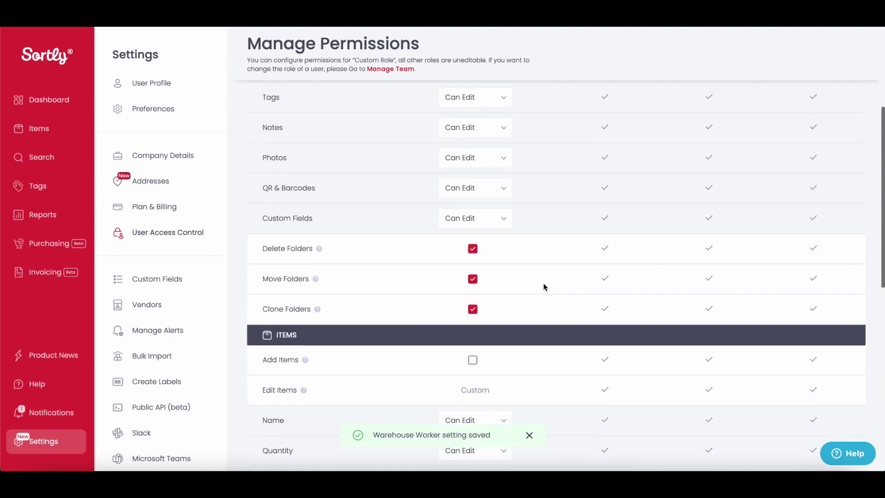
pyautogui.scroll(3, 544, 286)
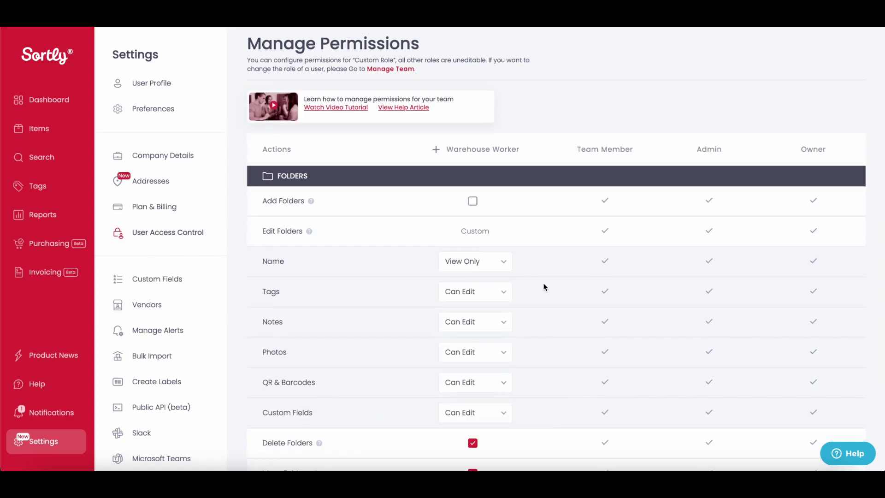